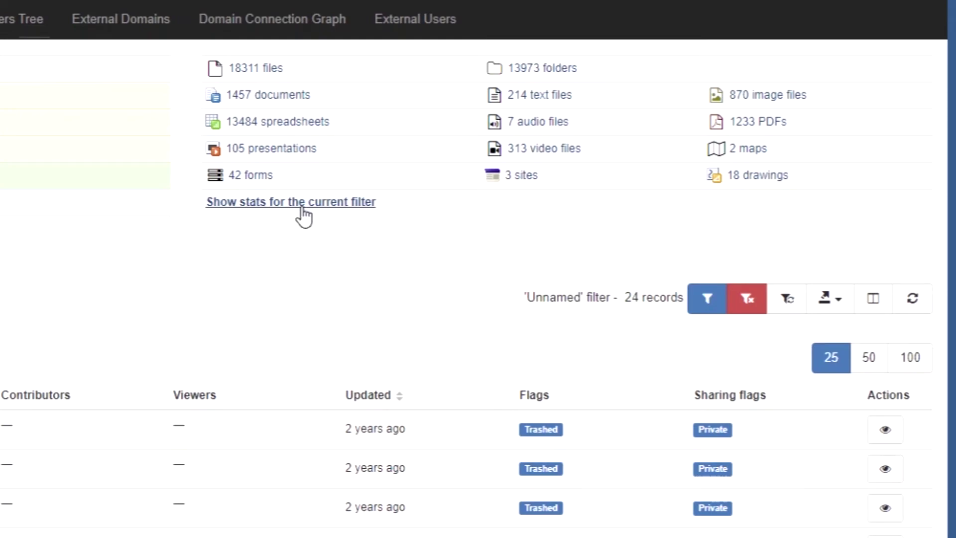
- Show the stats for the current 24-record filter: 17 files, 7 folders, 11 trashed, 21 private
left_click(302, 207)
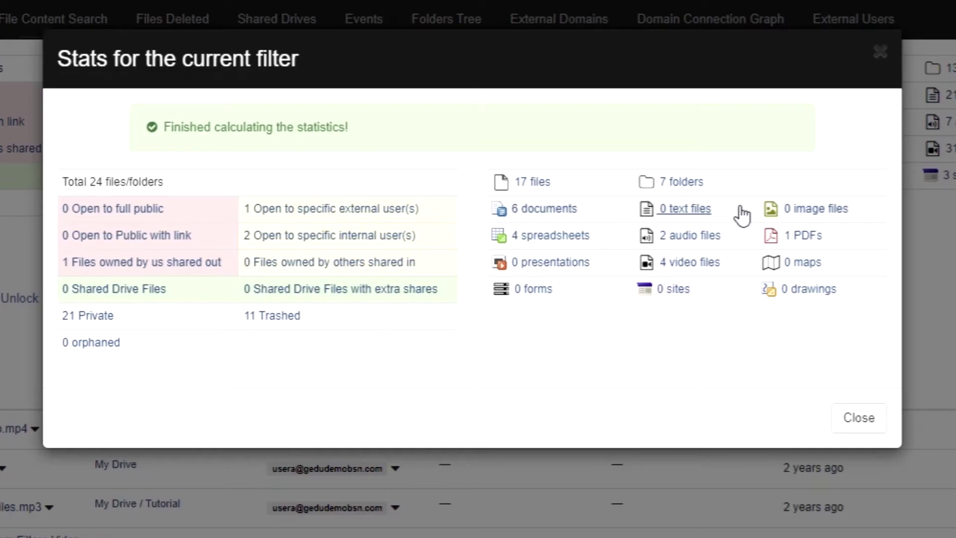
- Filter Files by 'Sharing flags contains Shared out' plus an owner rule, leaving only GAT+ Video.mp4
key("Escape")
left_click(827, 155)
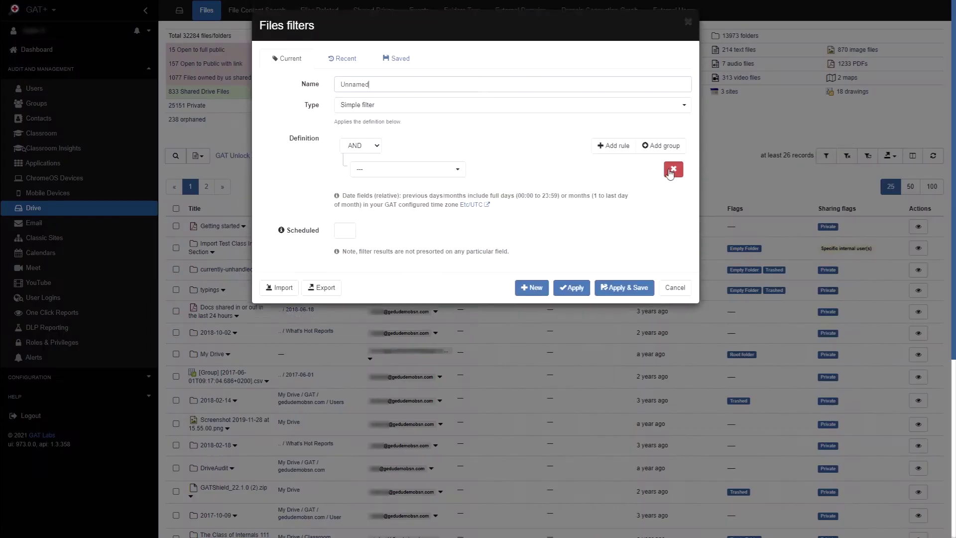
left_click(418, 170)
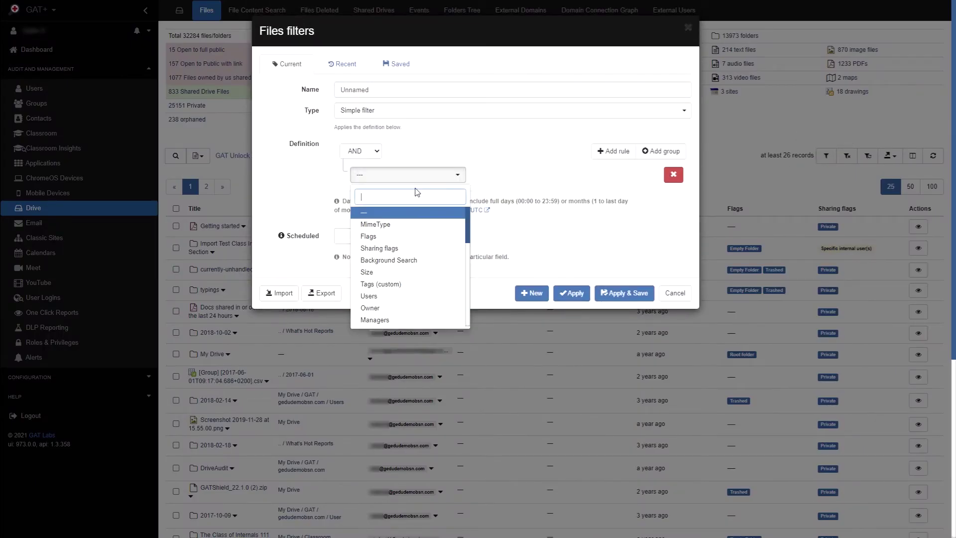
left_click(394, 248)
left_click(560, 175)
left_click(563, 233)
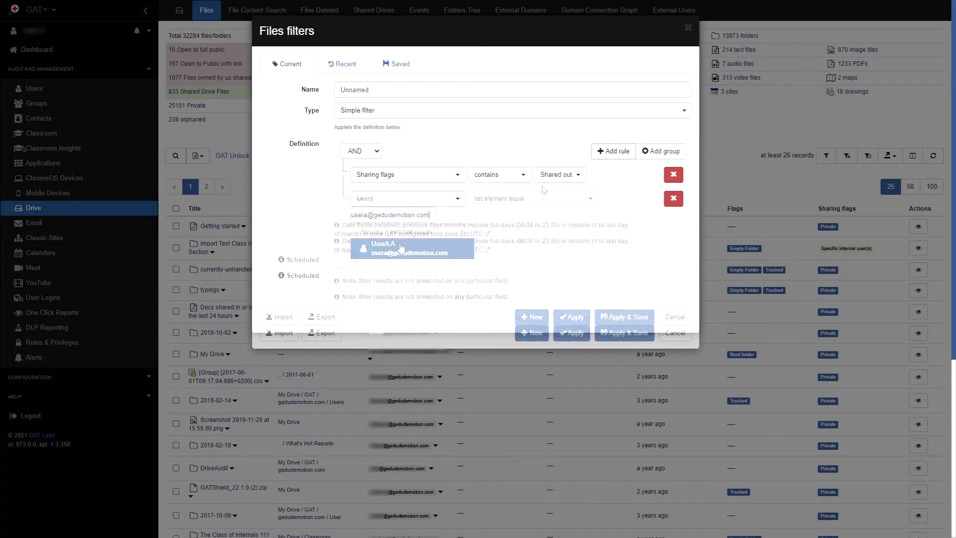
left_click(373, 427)
left_click(560, 334)
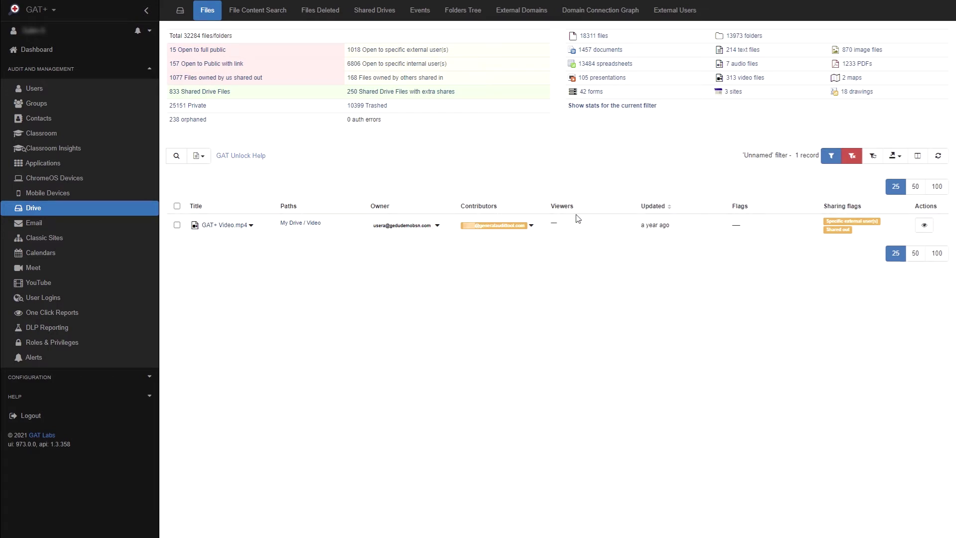
- Check the contributor's access-removal options, then select all results and list the bulk file operations
left_click(531, 227)
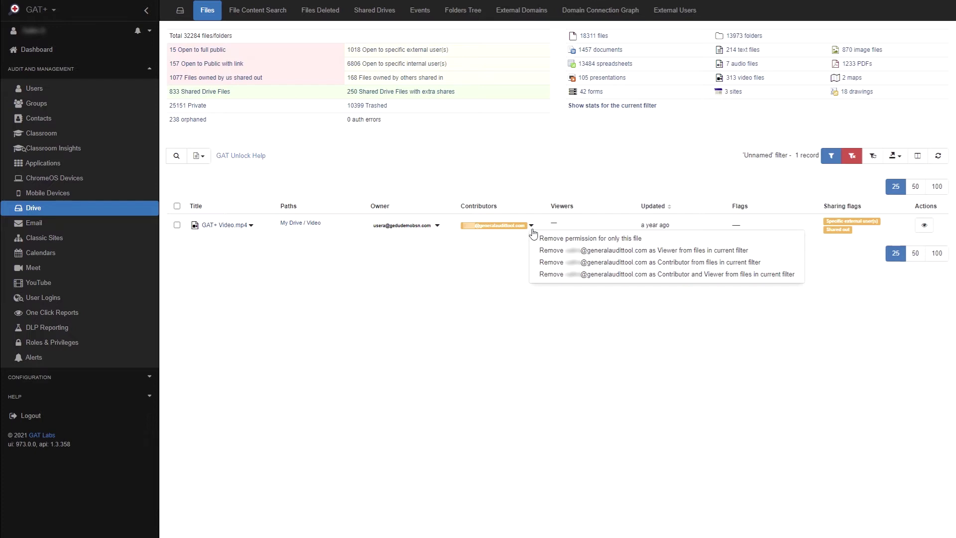
left_click(177, 225)
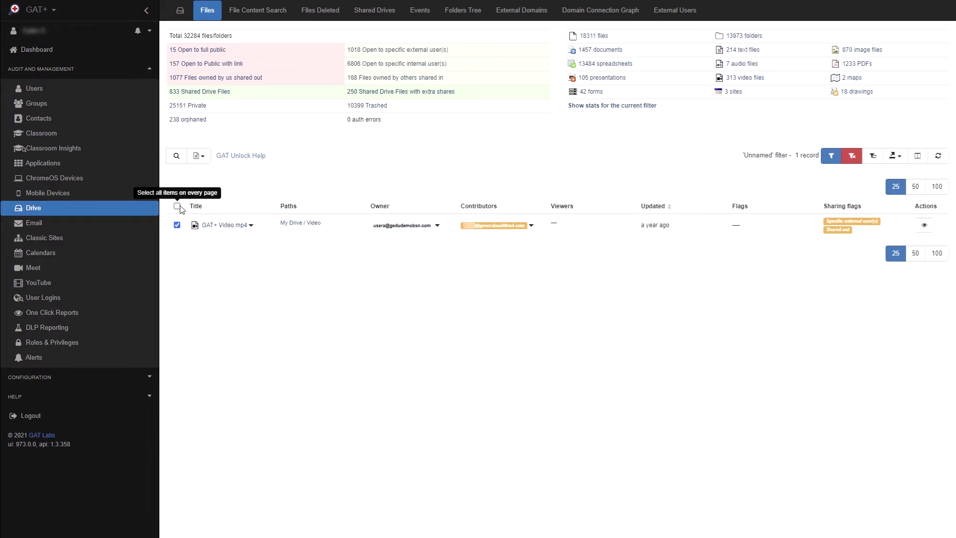
left_click(178, 206)
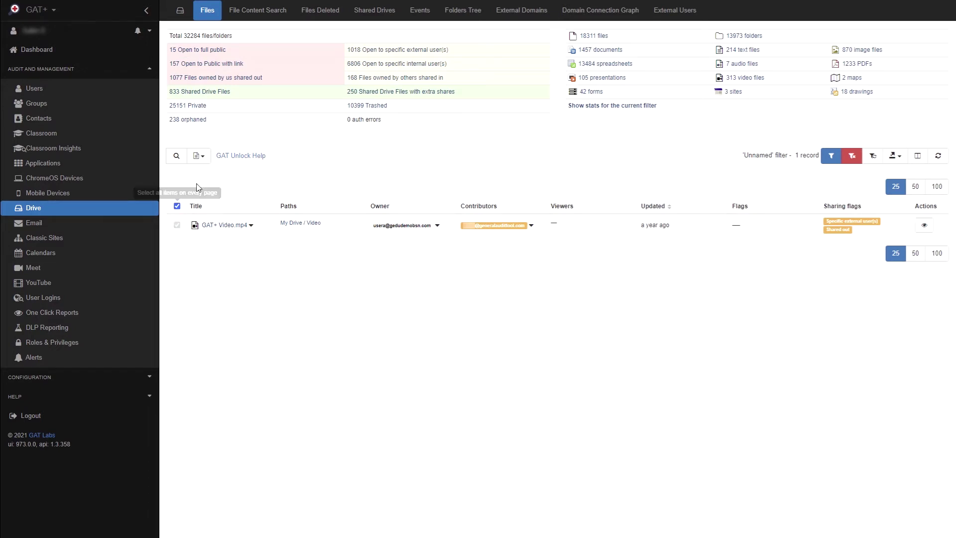
left_click(200, 161)
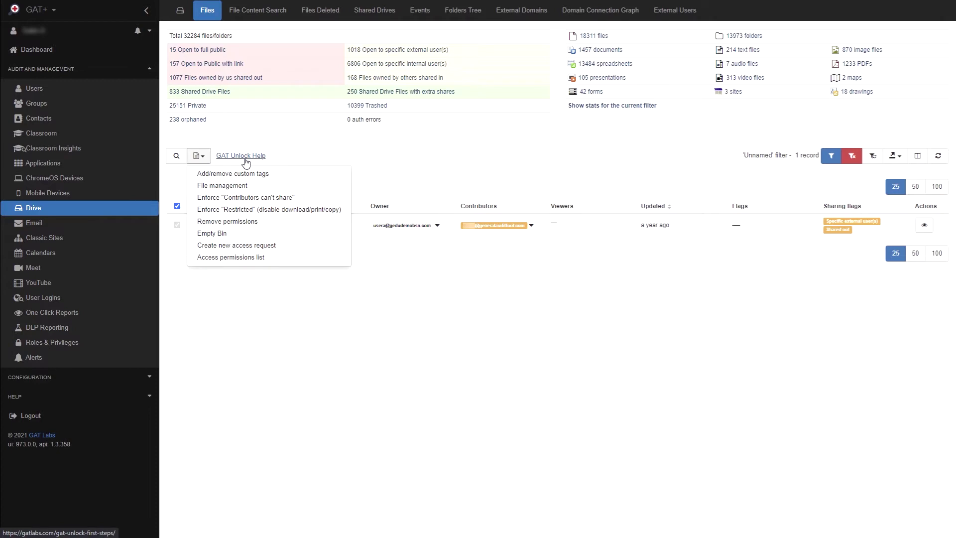
- Set up a file content search for 'Private and Confidential' limited to one user's files
left_click(257, 19)
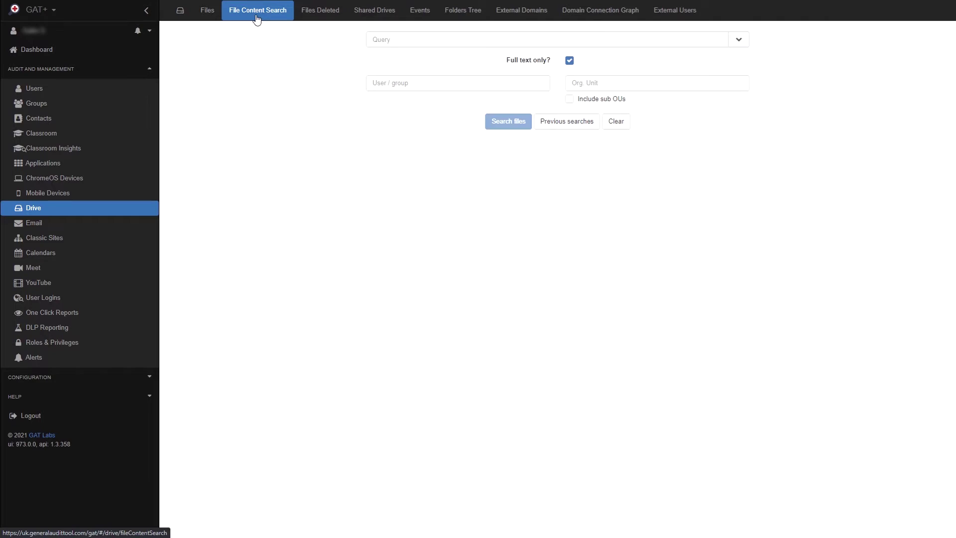
left_click(551, 41)
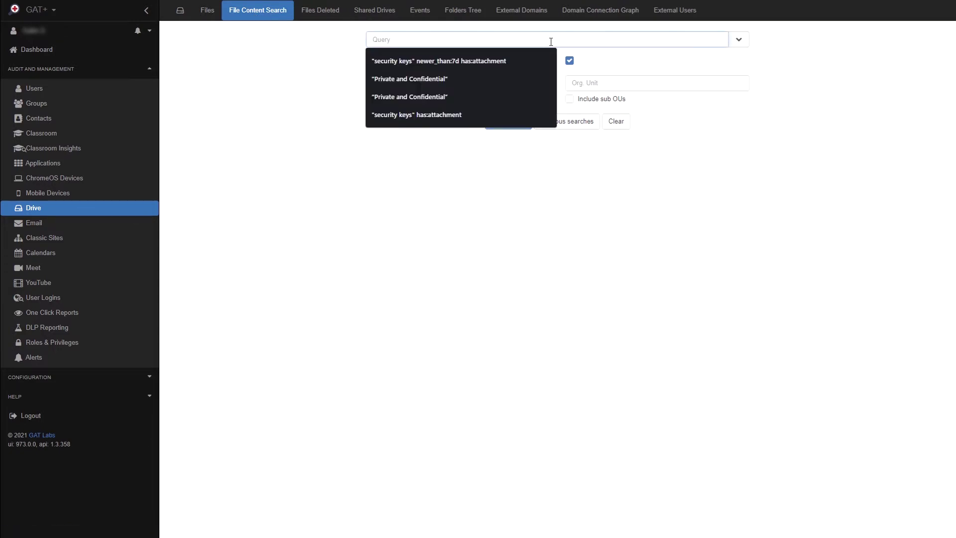
left_click(477, 93)
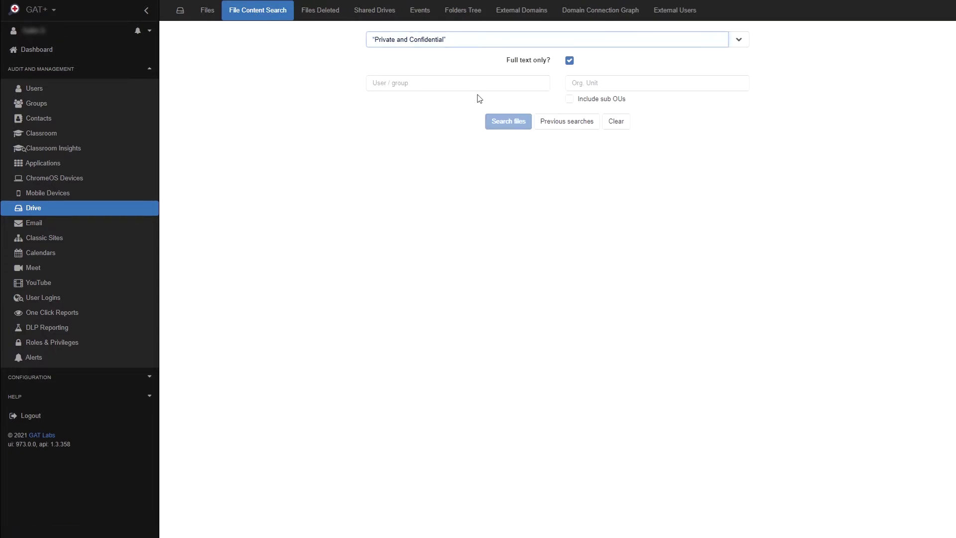
left_click(482, 90)
left_click(481, 98)
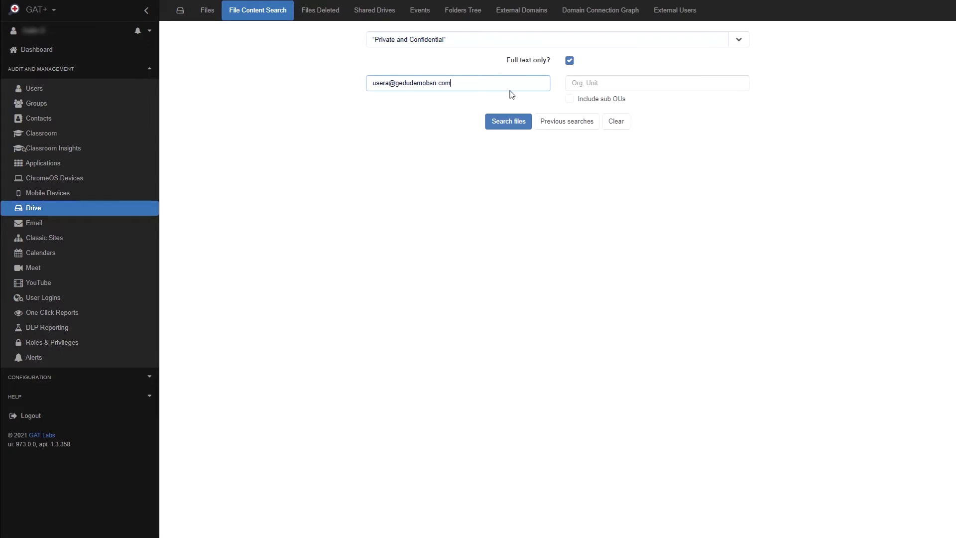
- Run the search, finding Important Document, review past queries, then open the Files Deleted list
left_click(497, 123)
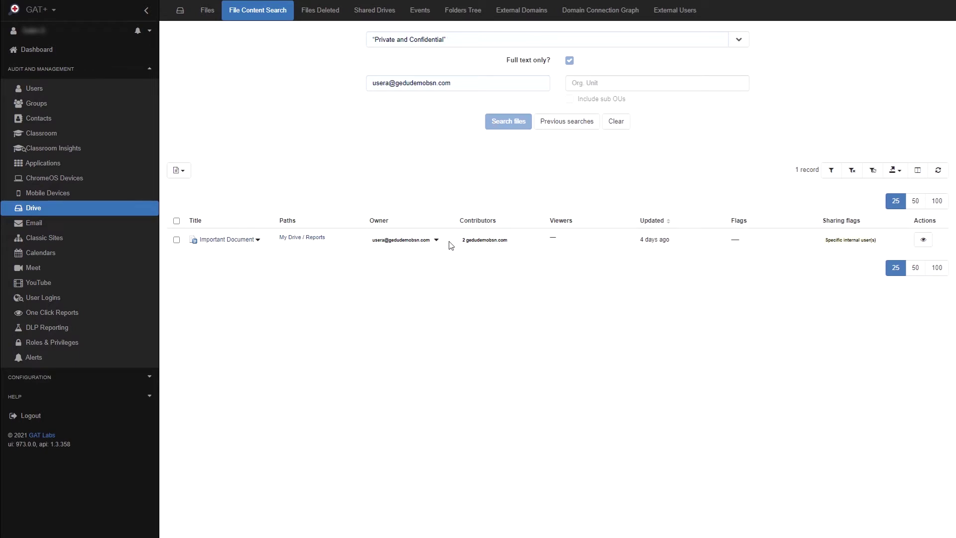
left_click(739, 40)
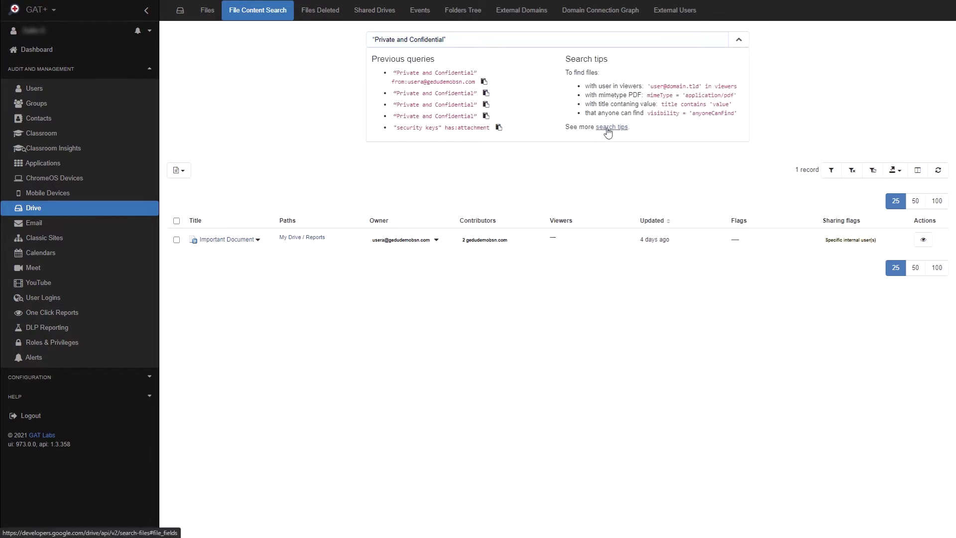
left_click(319, 18)
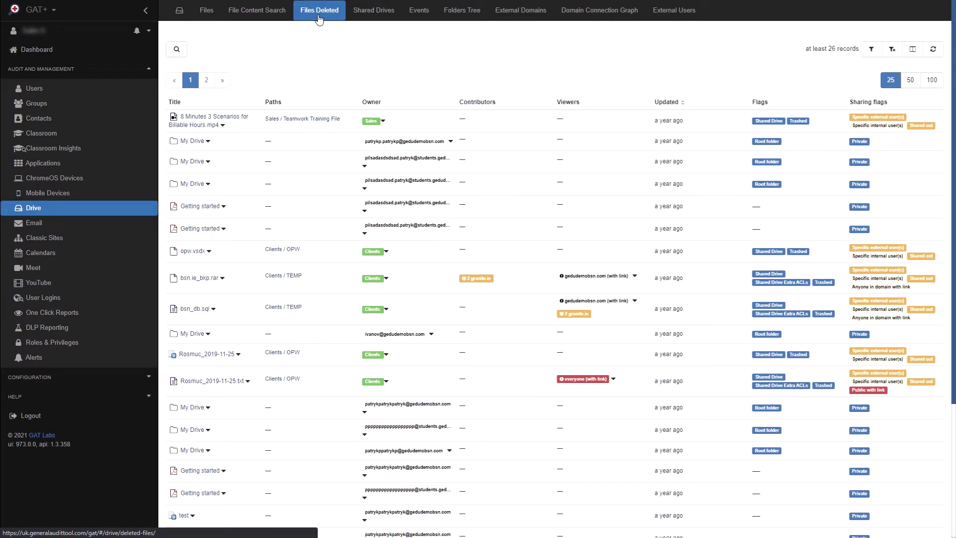
left_click(375, 20)
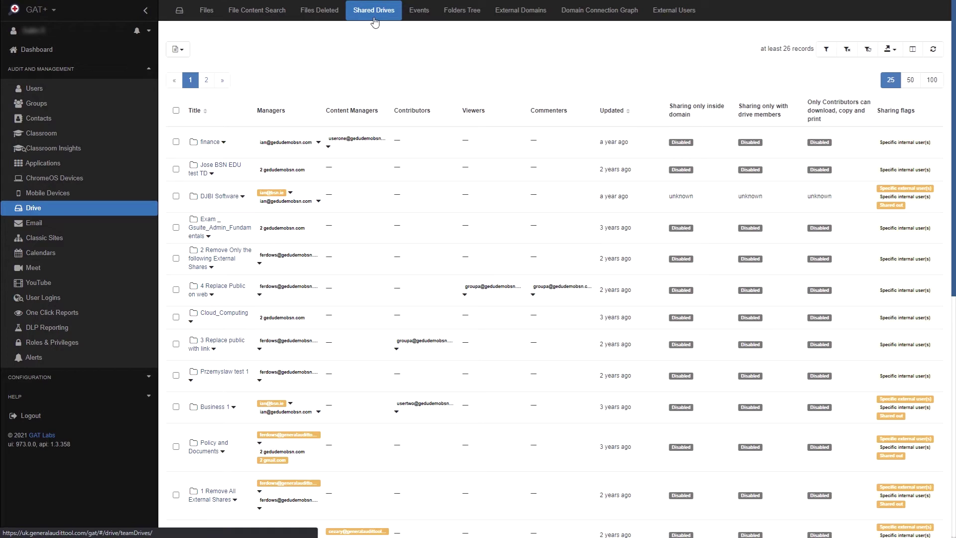
- Review the viewer group's removal options and the finance shared drive's bulk actions, then open Events
left_click(465, 297)
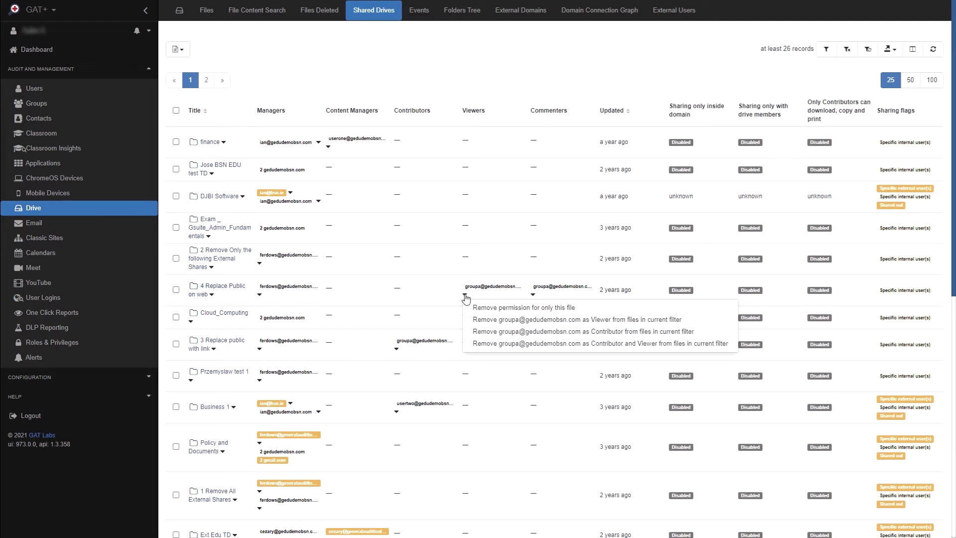
left_click(175, 142)
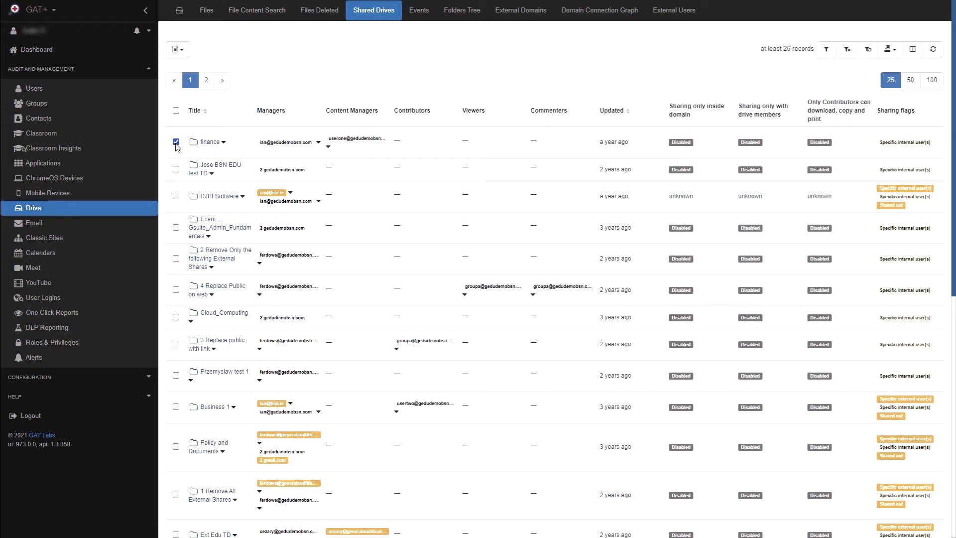
left_click(179, 52)
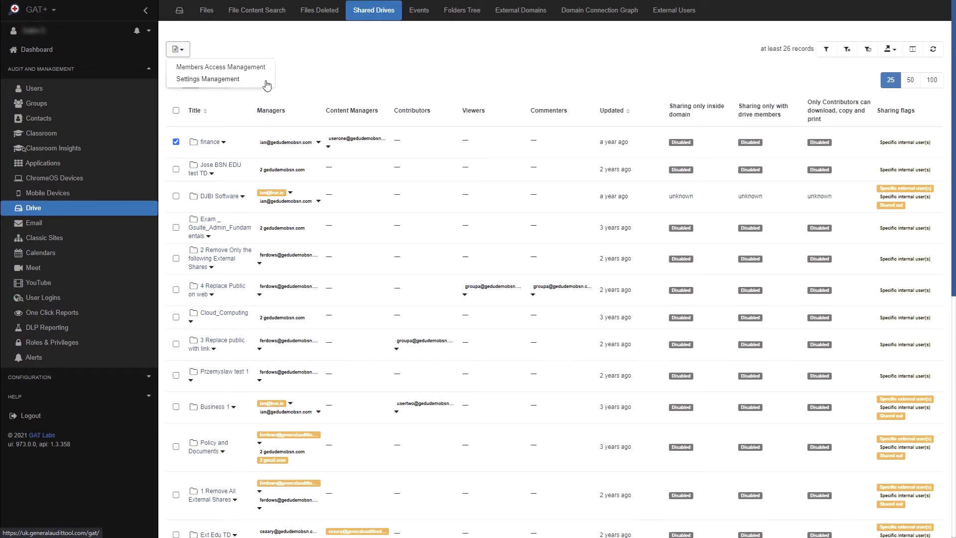
left_click(423, 16)
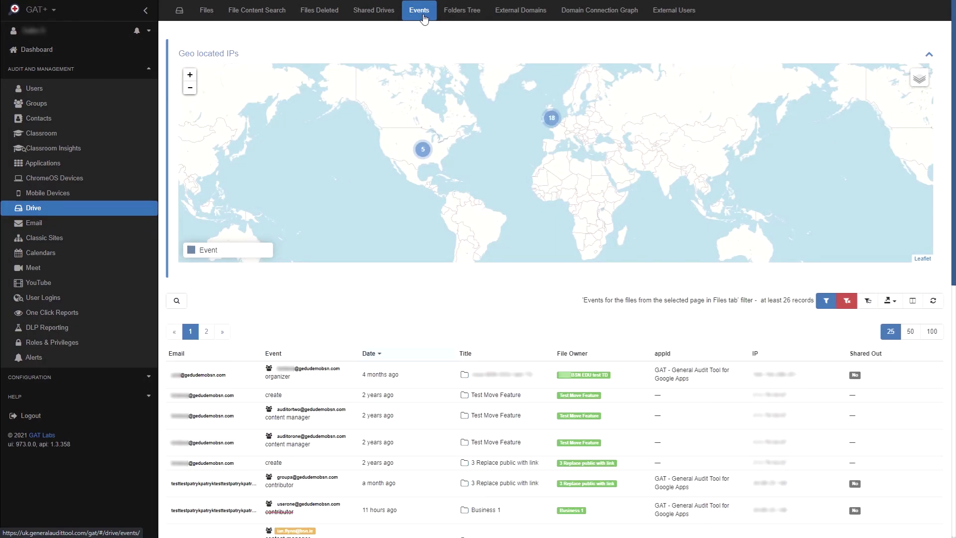
- Filter Drive events to 'Event equal Download', sort by date newest first, then open Folders Tree
left_click(845, 308)
left_click(827, 305)
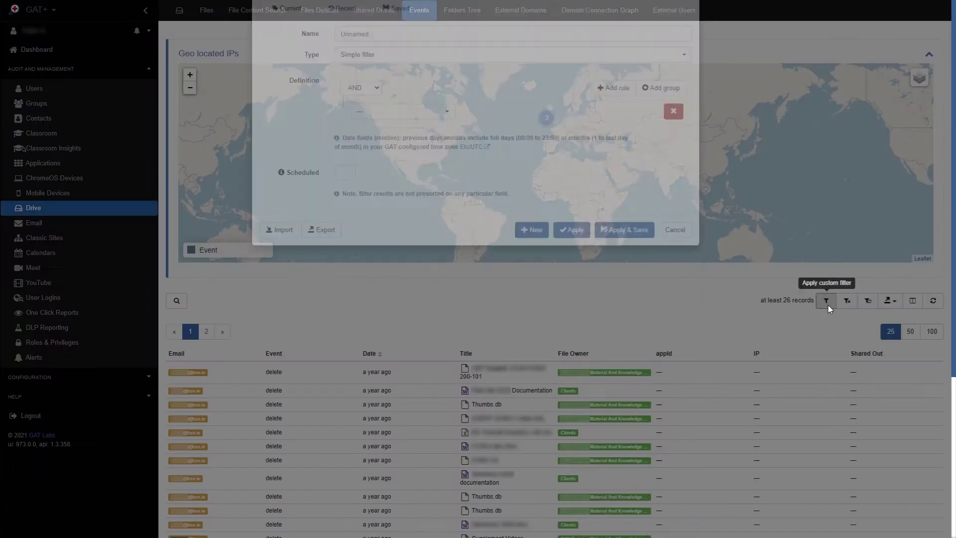
left_click(420, 180)
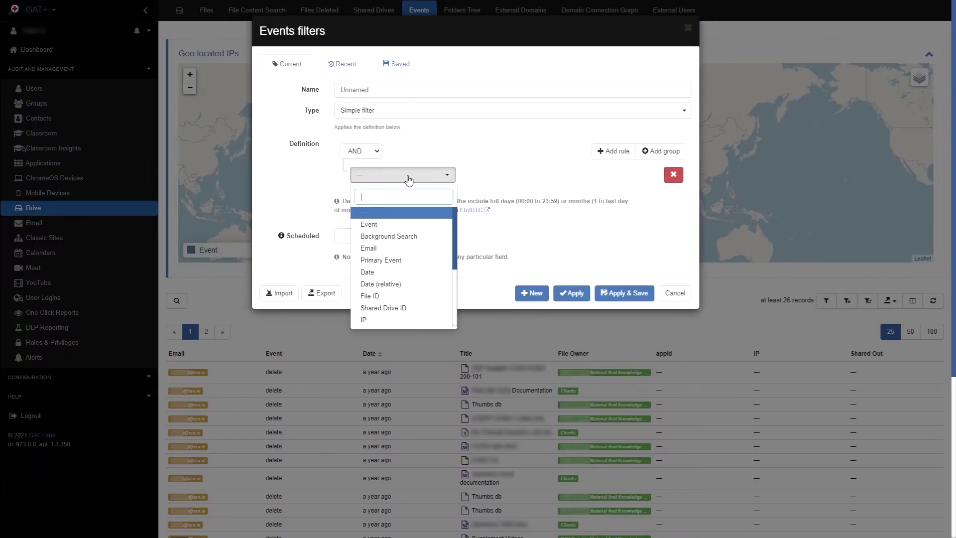
left_click(406, 224)
left_click(558, 176)
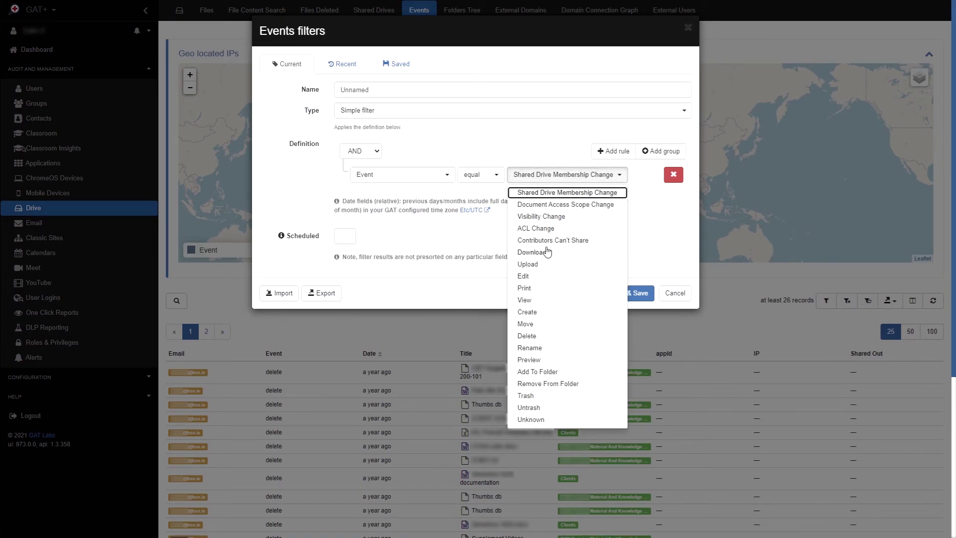
left_click(547, 253)
left_click(572, 295)
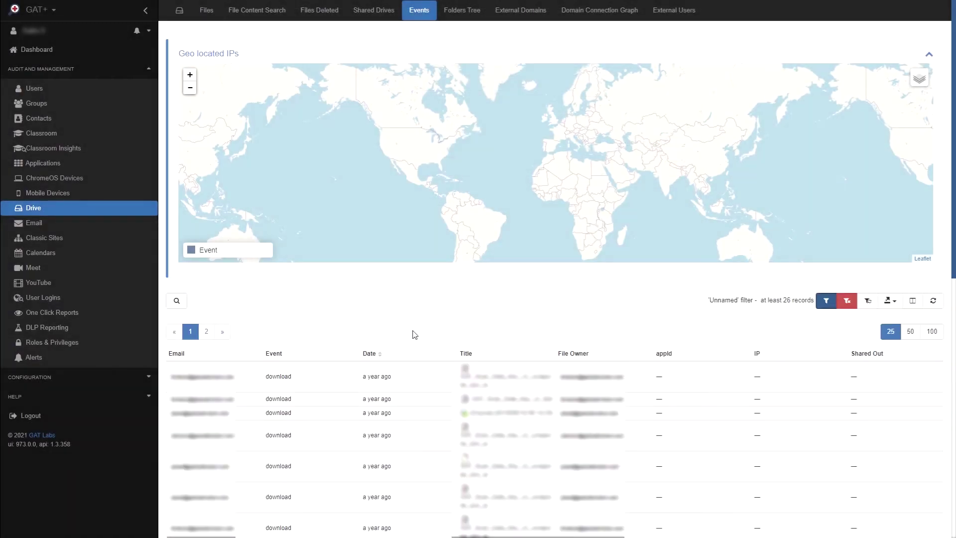
left_click(378, 353)
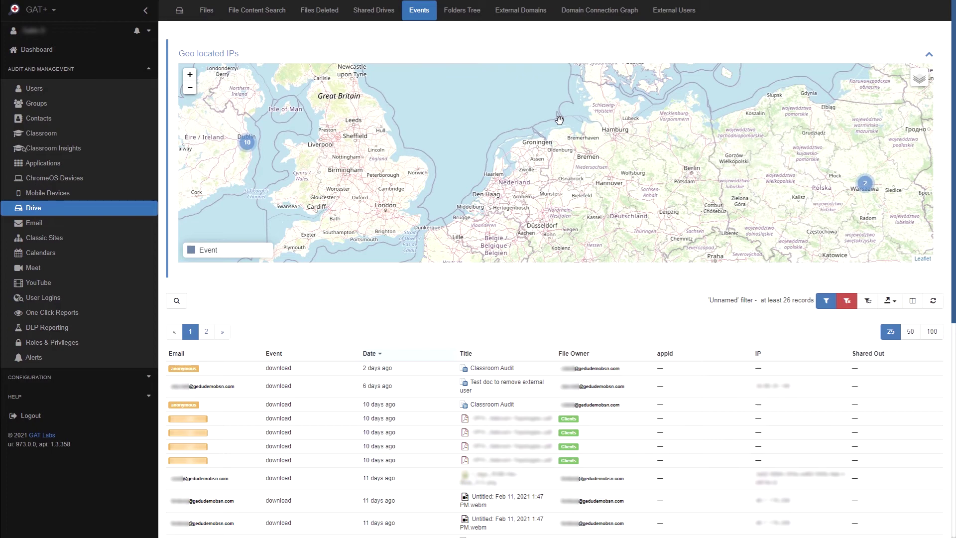
left_click(461, 17)
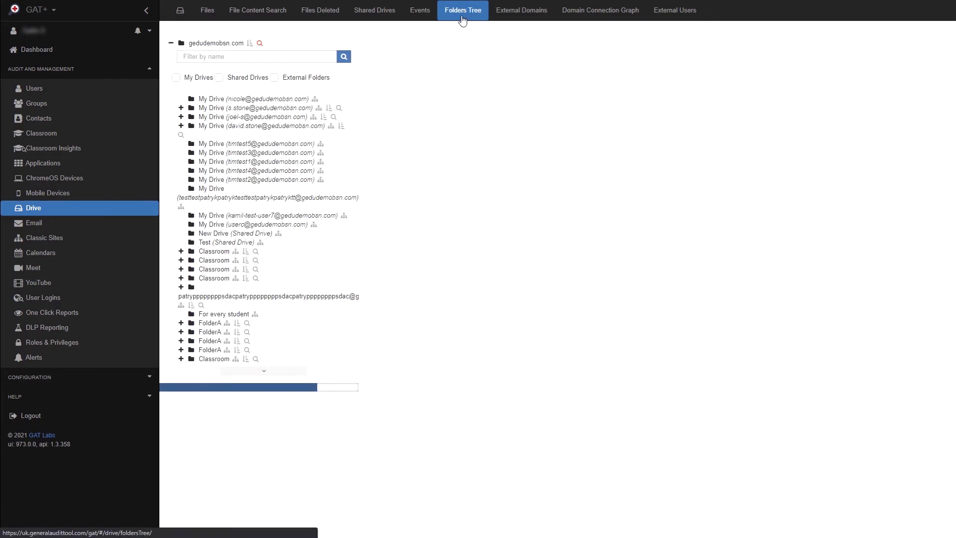
- Filter the folders tree by the user's name and open their My Drive's Documents folder
left_click(293, 54)
type("usera")
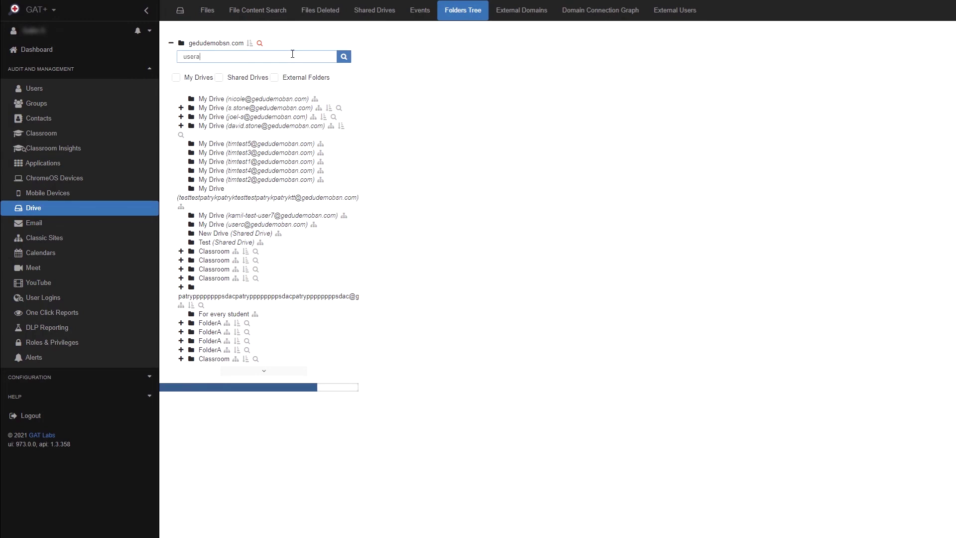
left_click(342, 56)
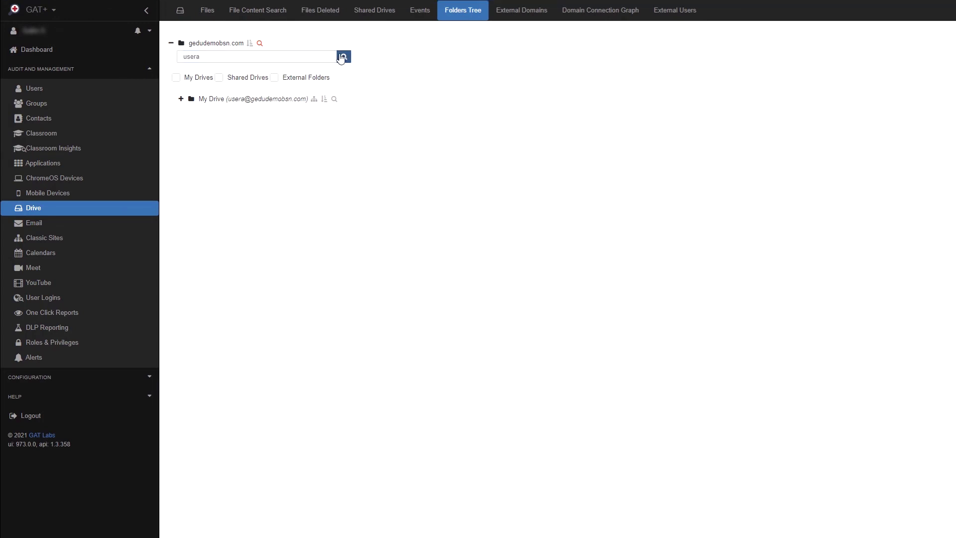
left_click(181, 100)
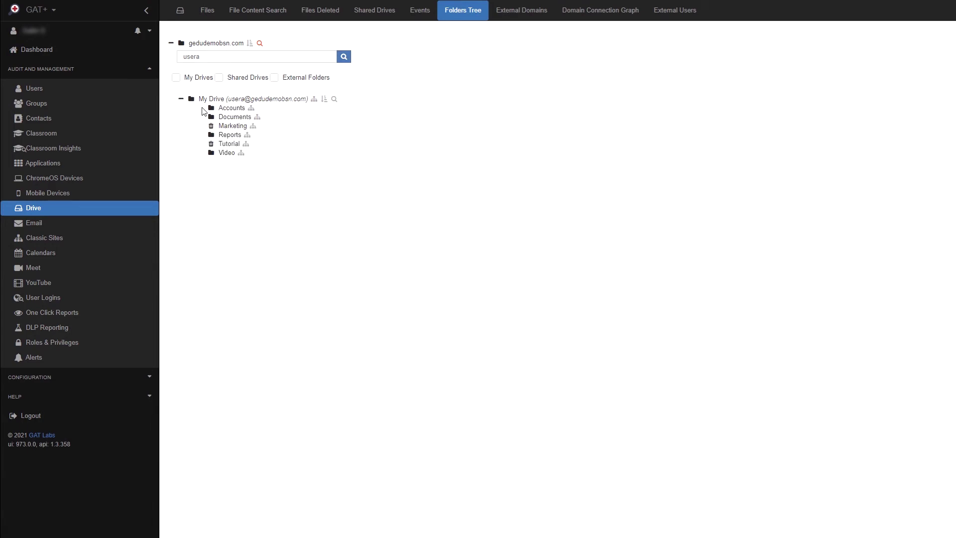
left_click(238, 118)
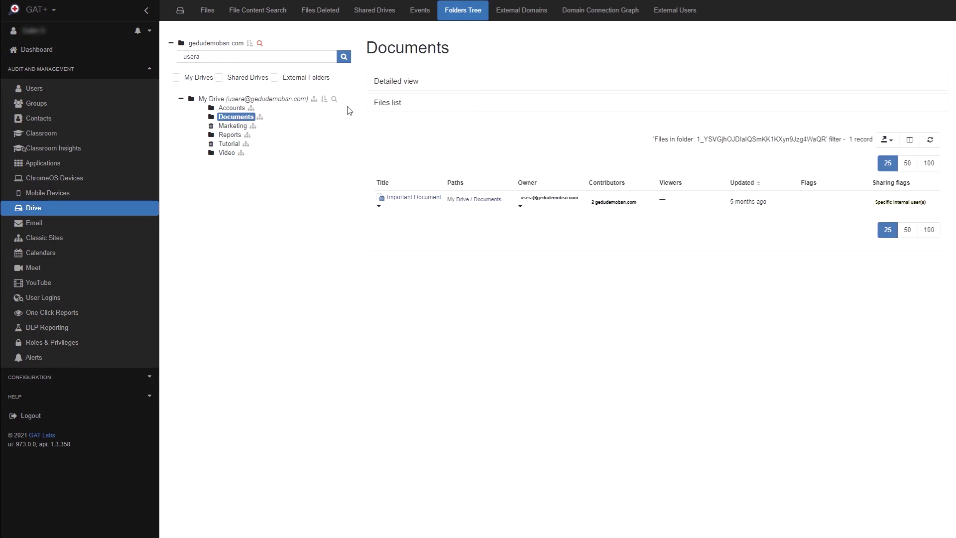
- Expand Documents' detailed sharing view, check Important Document's actions, then open External Domains
left_click(396, 86)
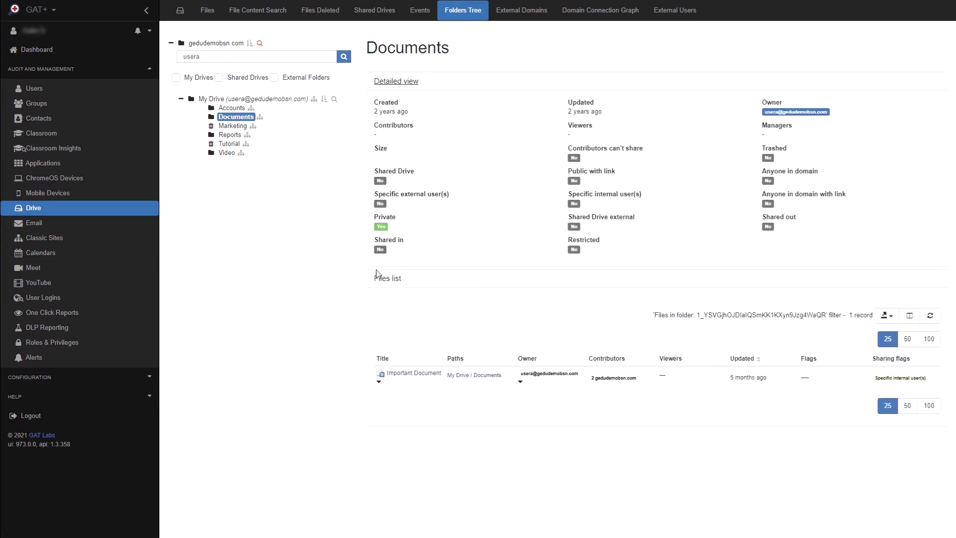
left_click(379, 383)
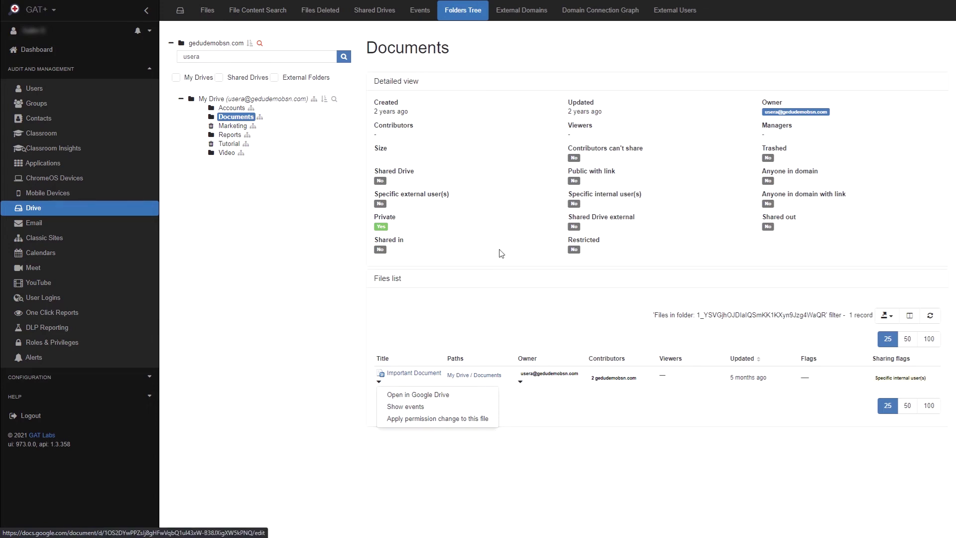
left_click(518, 13)
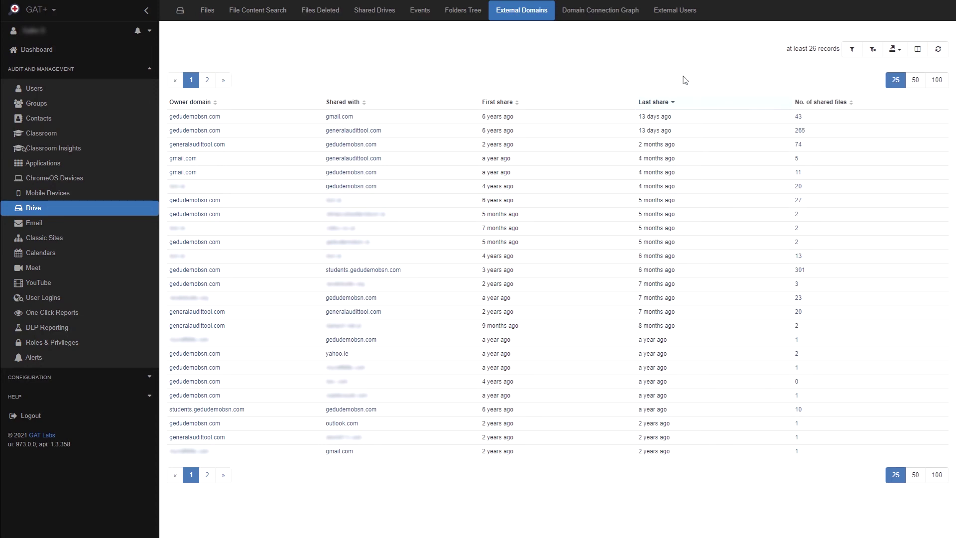
- Open the Domain Connection Graph and review generalaudittool.com's sharing connections before closing the list
left_click(606, 21)
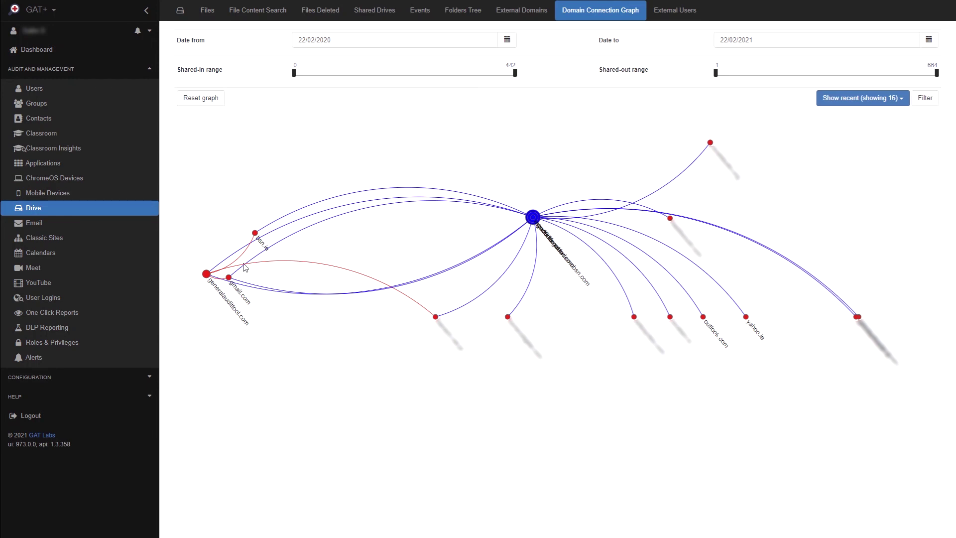
left_click(208, 275)
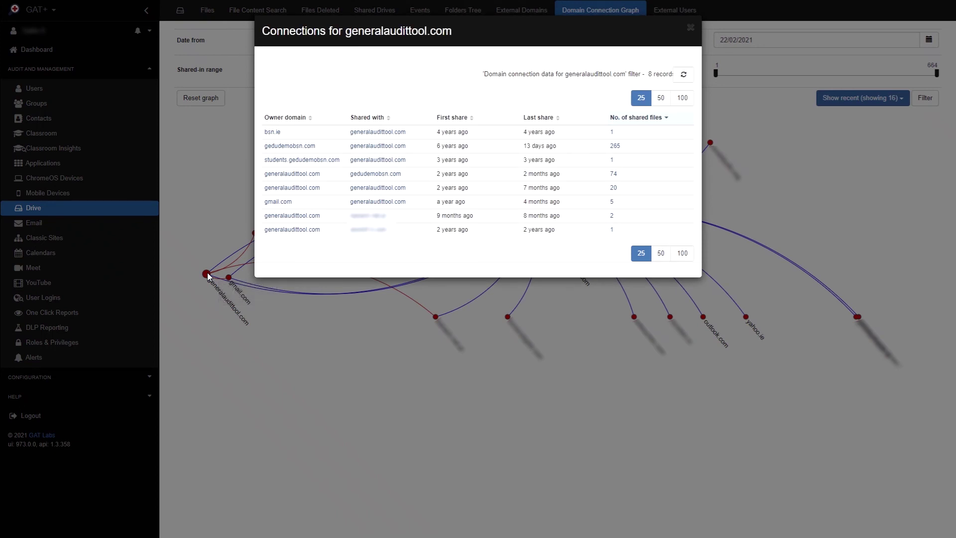
left_click(691, 28)
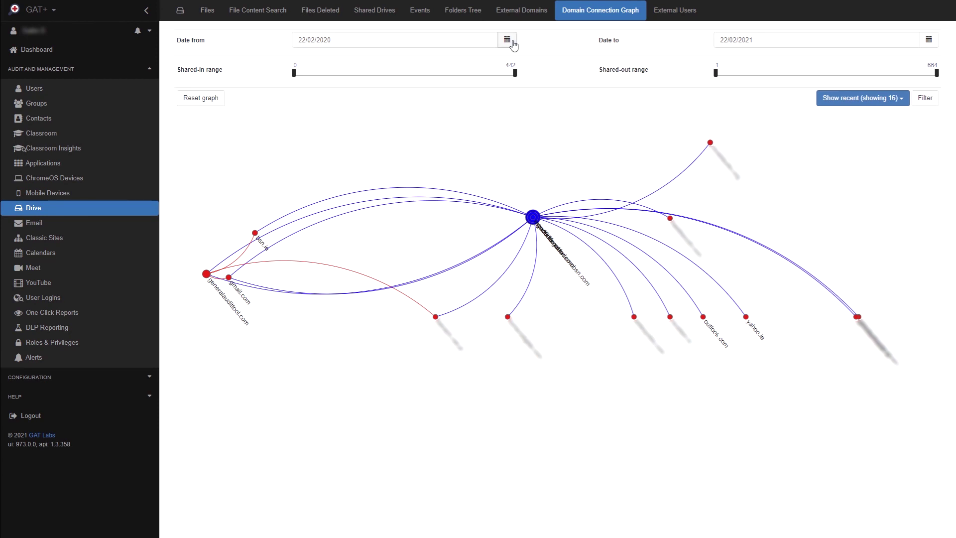
- Switch to the External Users page listing owned, editable and viewable document counts
left_click(669, 18)
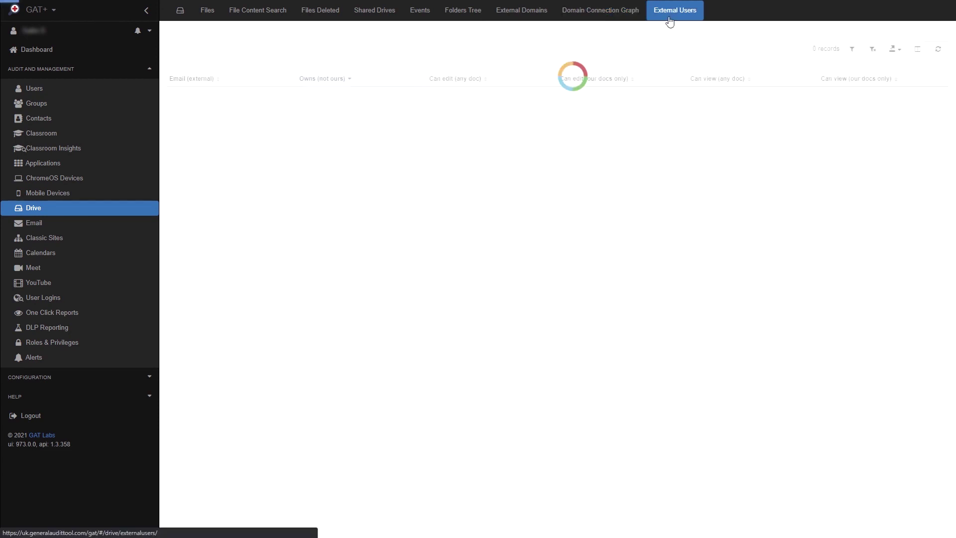